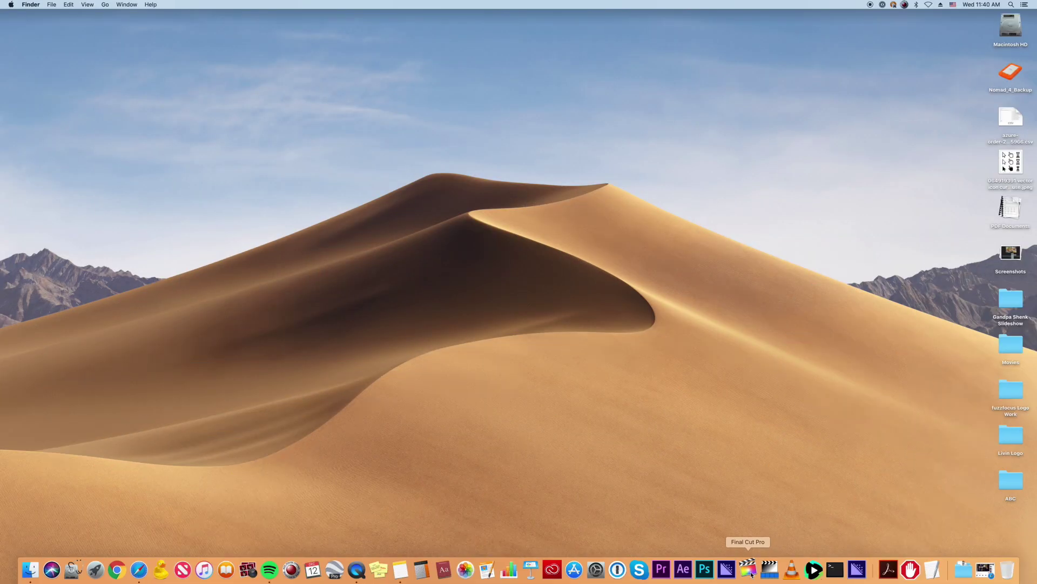
Step: Launch Final Cut Pro from the Dock to open the 20YYMMDD_NewProject_FCPX library
click(748, 569)
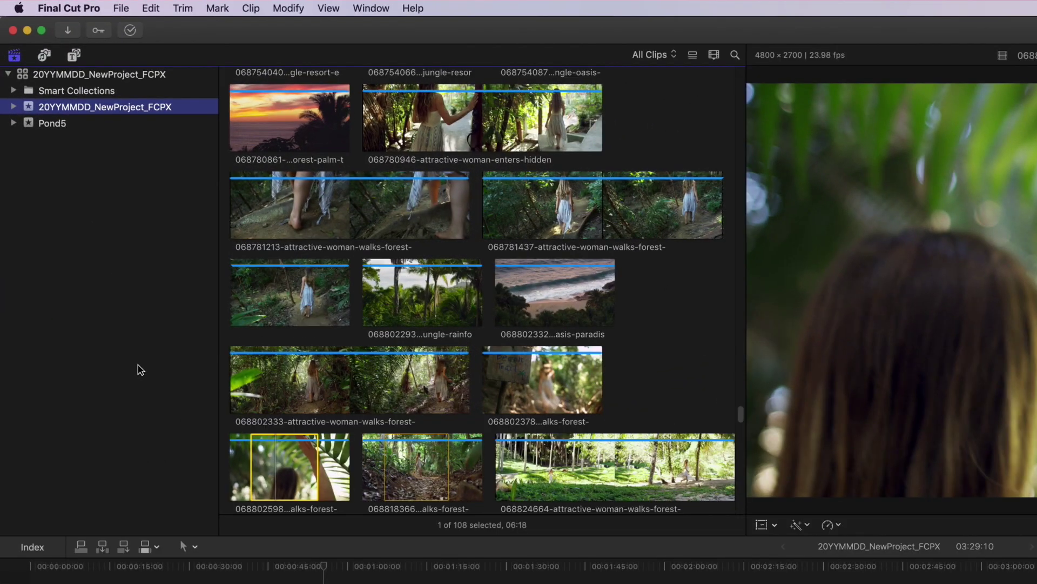
Step: Expand the project event to reveal its folders and view its context menu
click(7, 60)
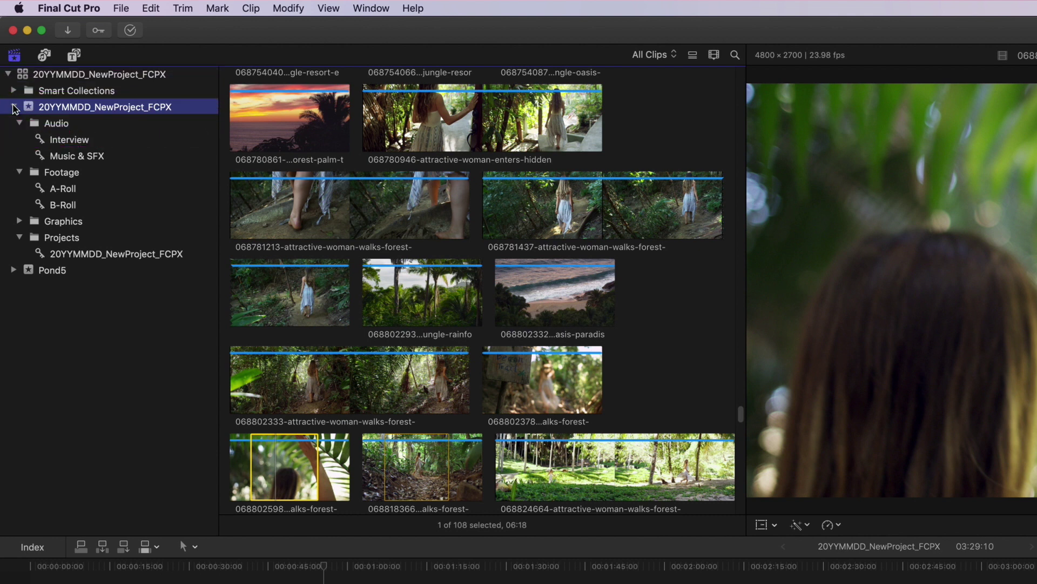
right_click(13, 106)
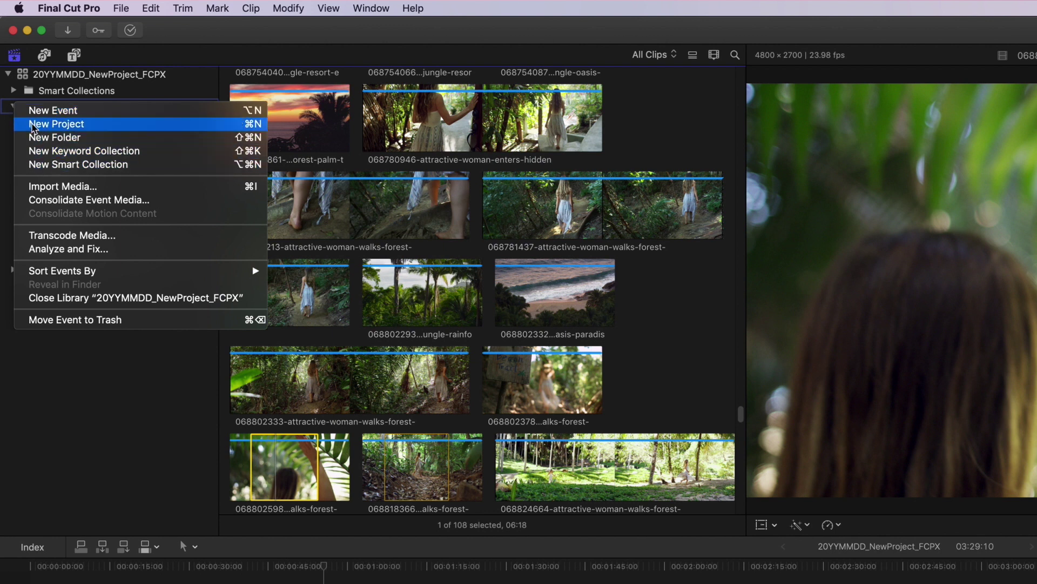
click(16, 109)
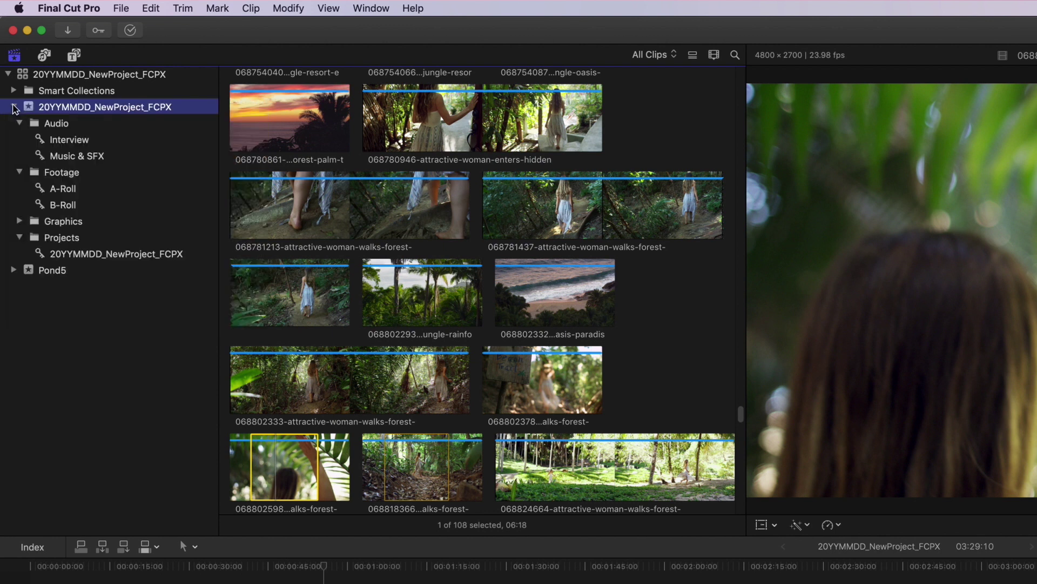
Step: Tour the Photos and Audio and Titles and Generators sidebars, then show the B-Roll collection
click(43, 56)
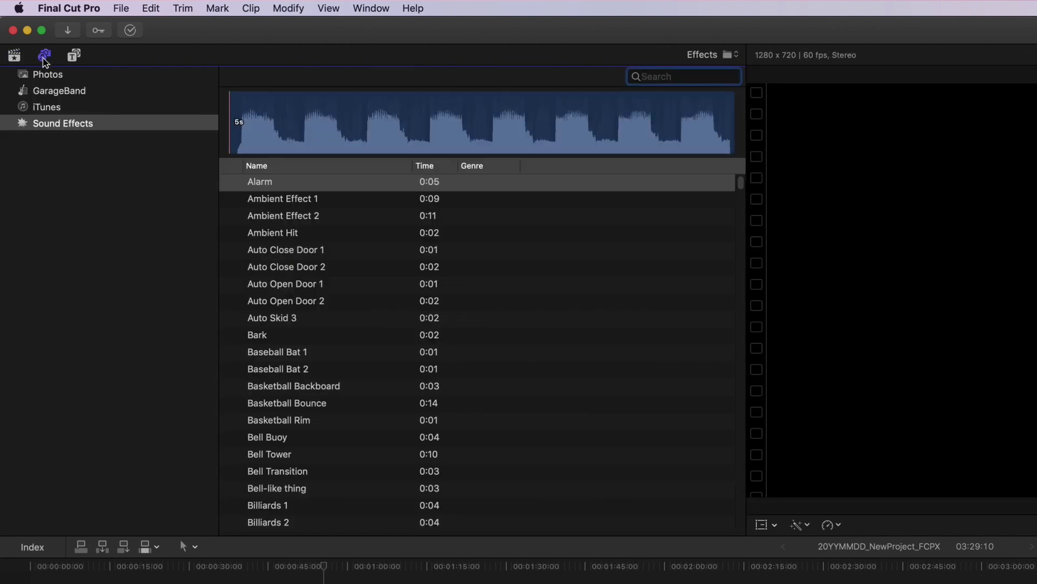
click(75, 56)
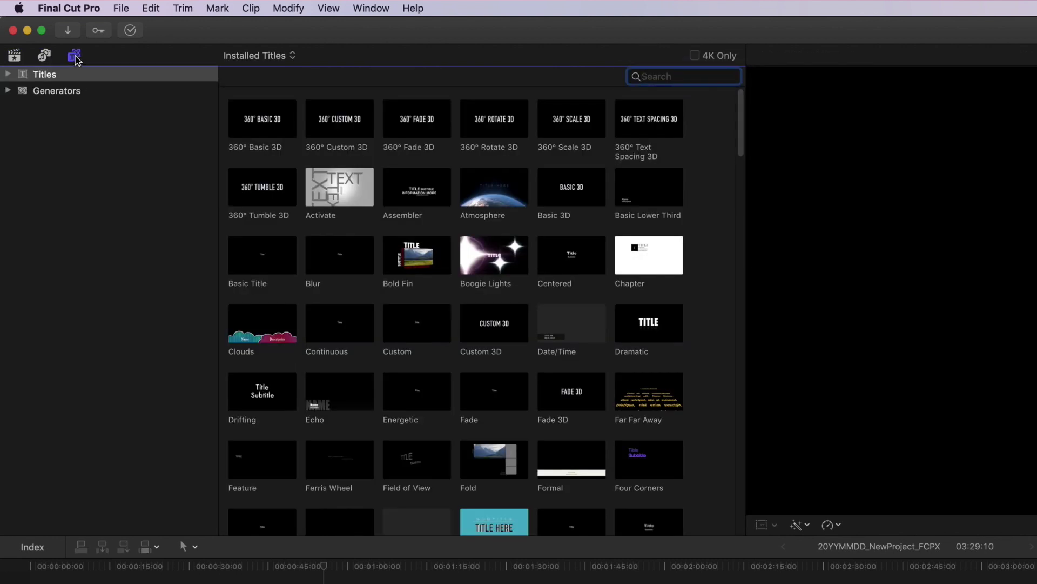
click(17, 56)
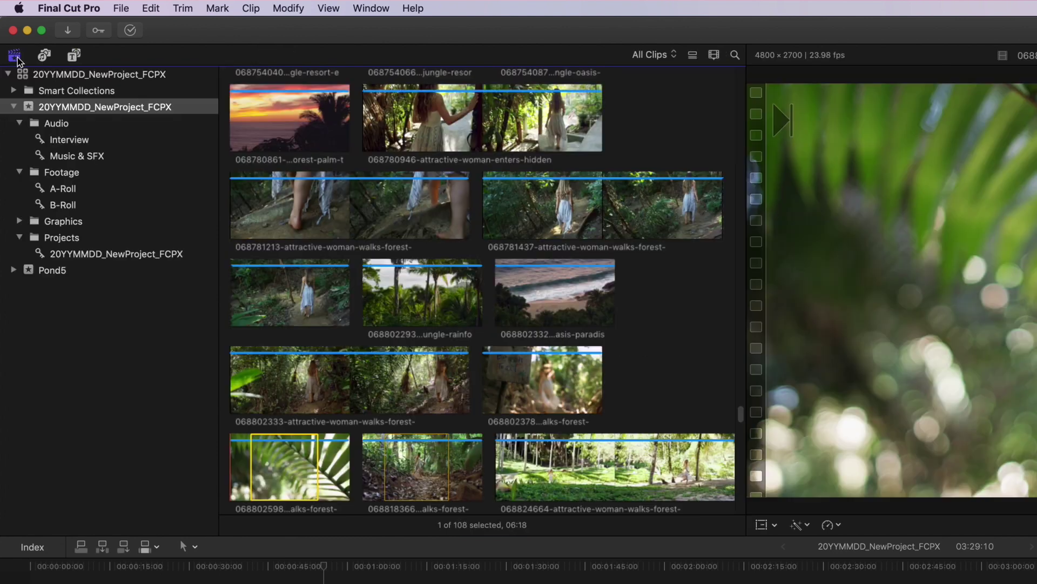
click(68, 156)
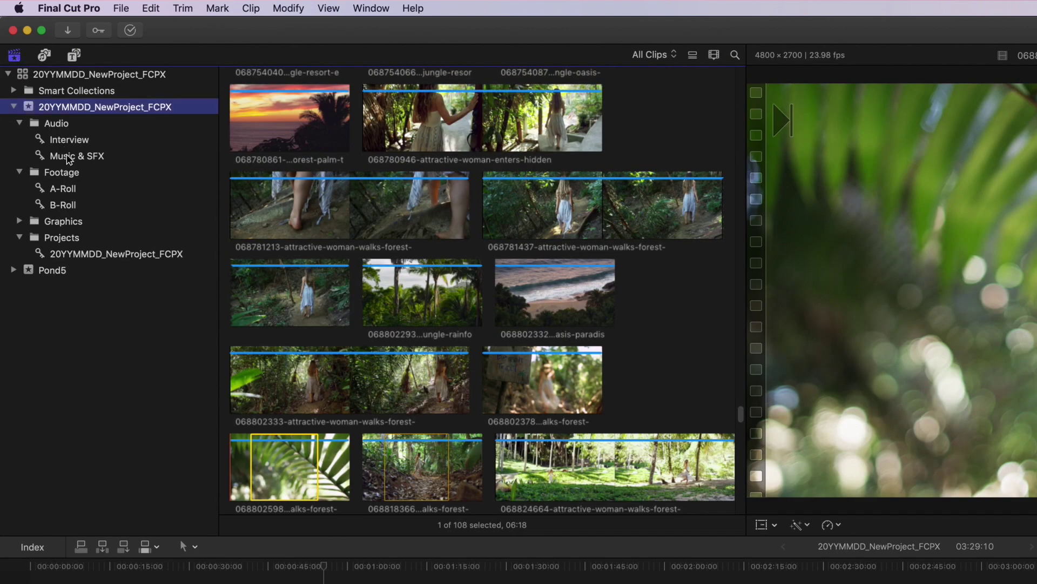
click(63, 208)
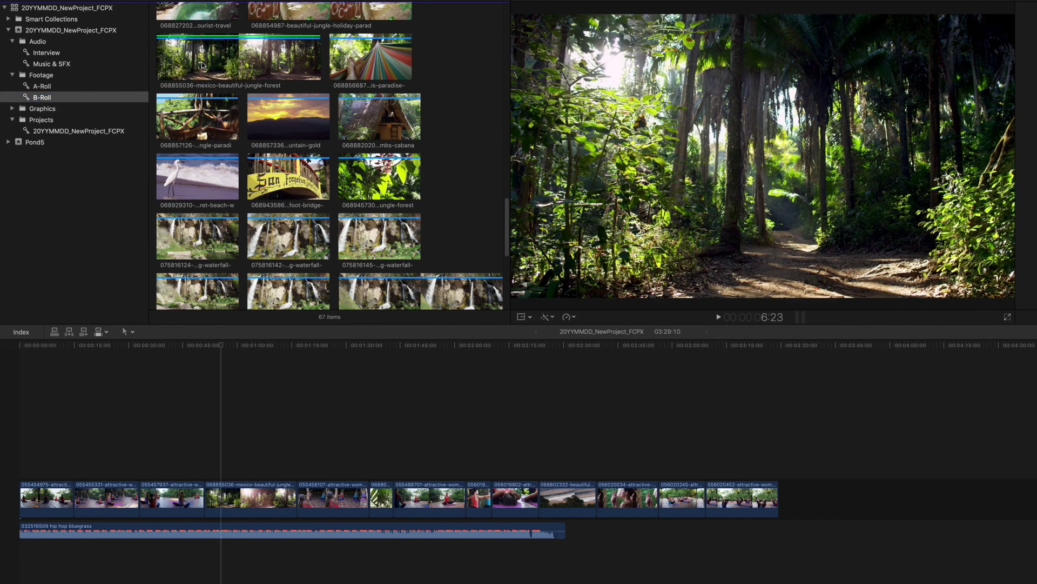
Step: Mark a range on the hammock clip and toggle between list and filmstrip views
drag(350, 65, 143, 502)
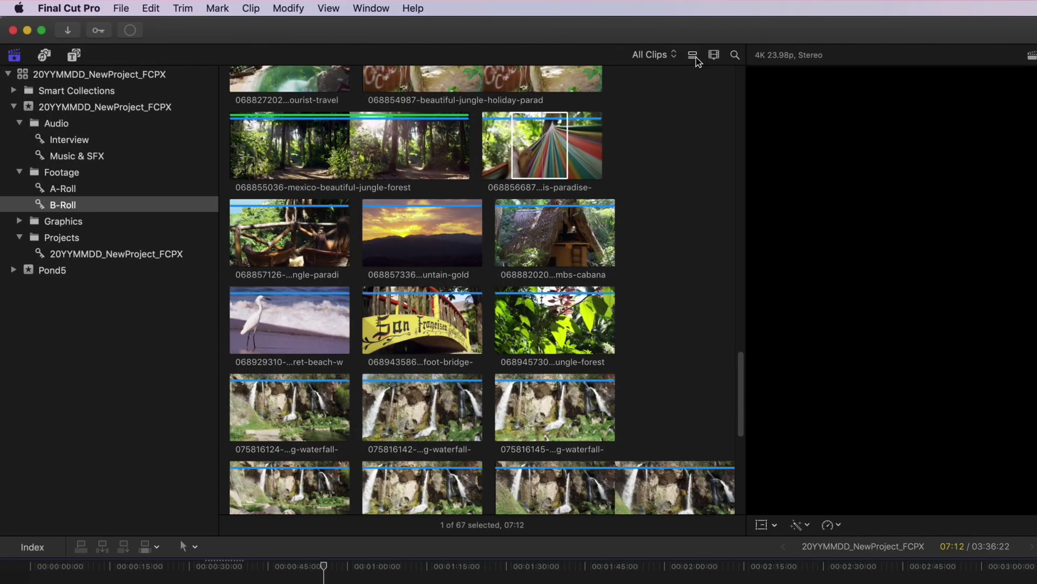
click(477, 0)
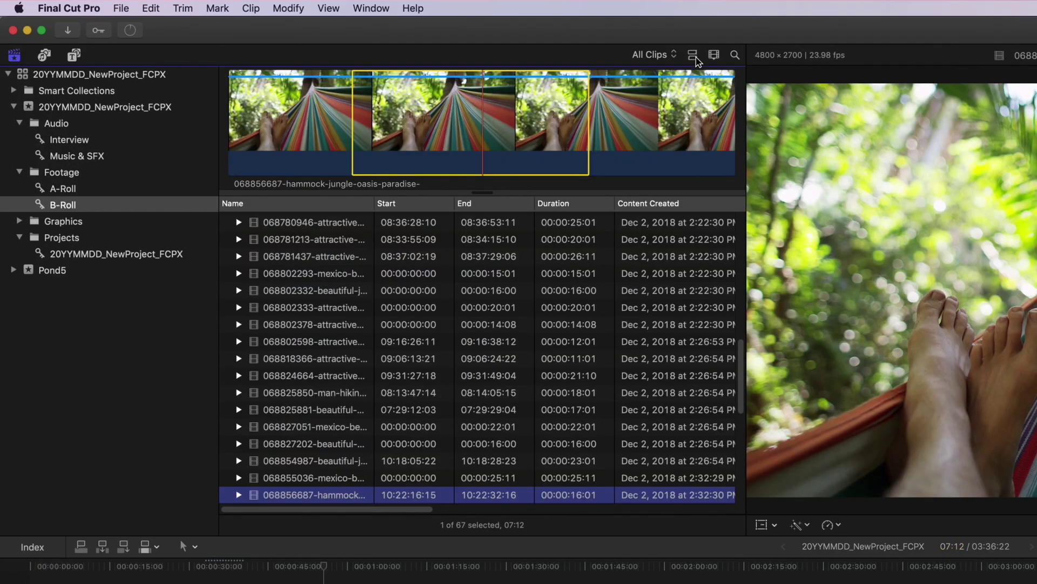
click(696, 59)
Step: Keep clips grouped by file type, sort them Descending, and shrink the thumbnails
click(714, 55)
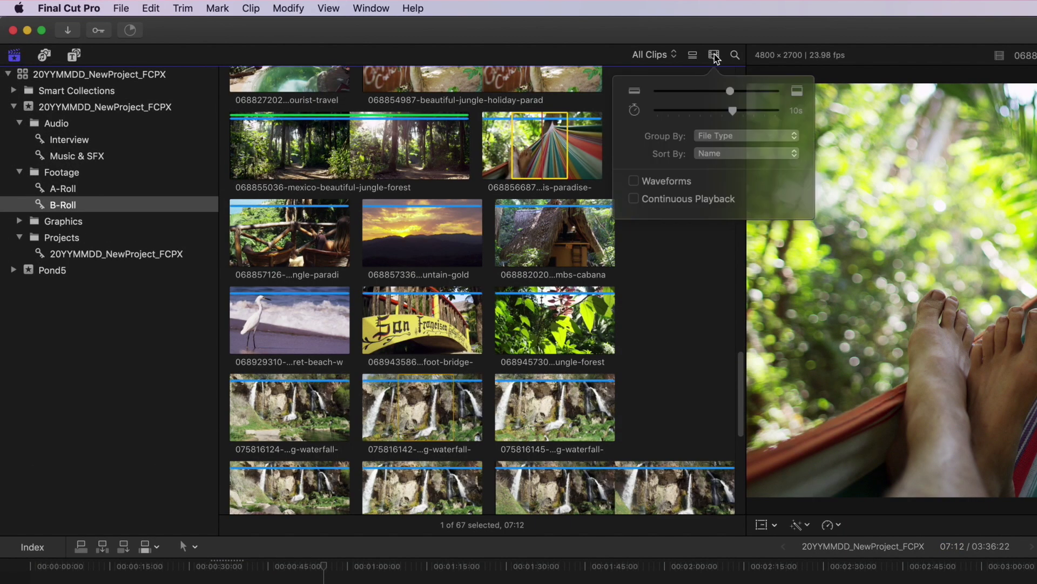
click(745, 133)
click(753, 185)
click(726, 150)
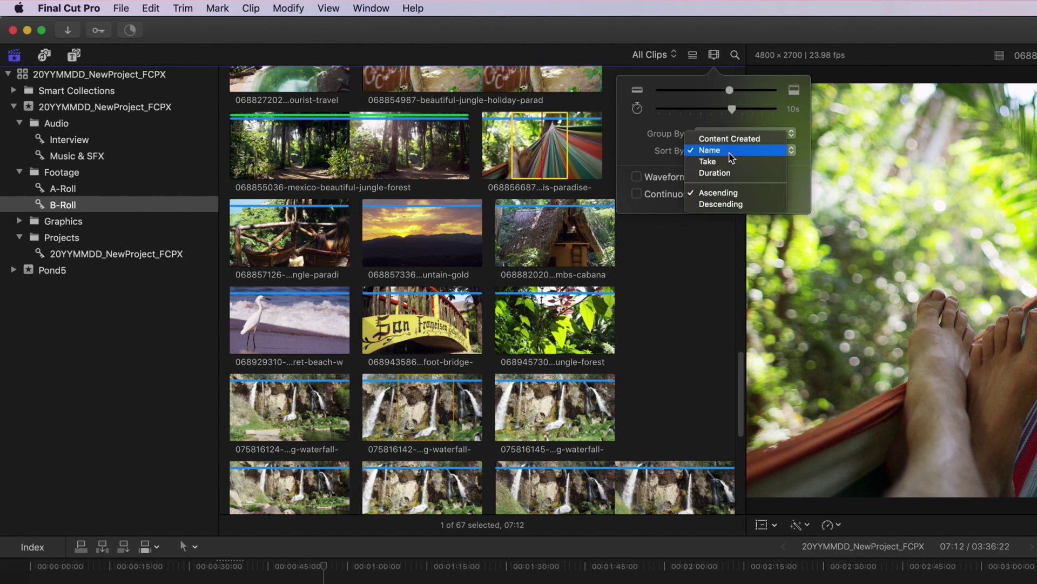
click(726, 199)
drag(729, 90, 725, 111)
click(714, 55)
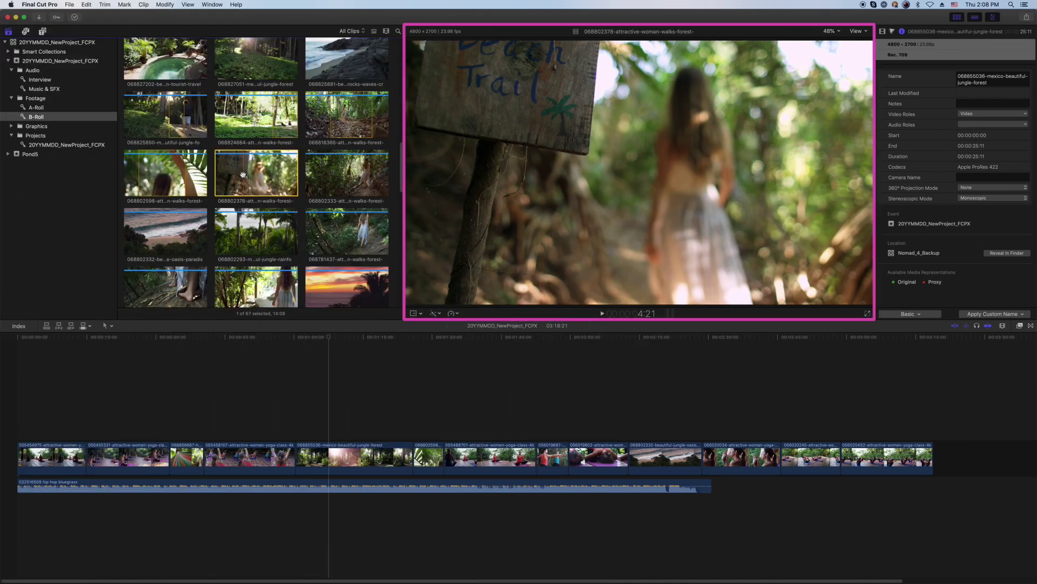
Step: Select clip 068802378 to inspect its details, then play the project from about 1:06
click(243, 174)
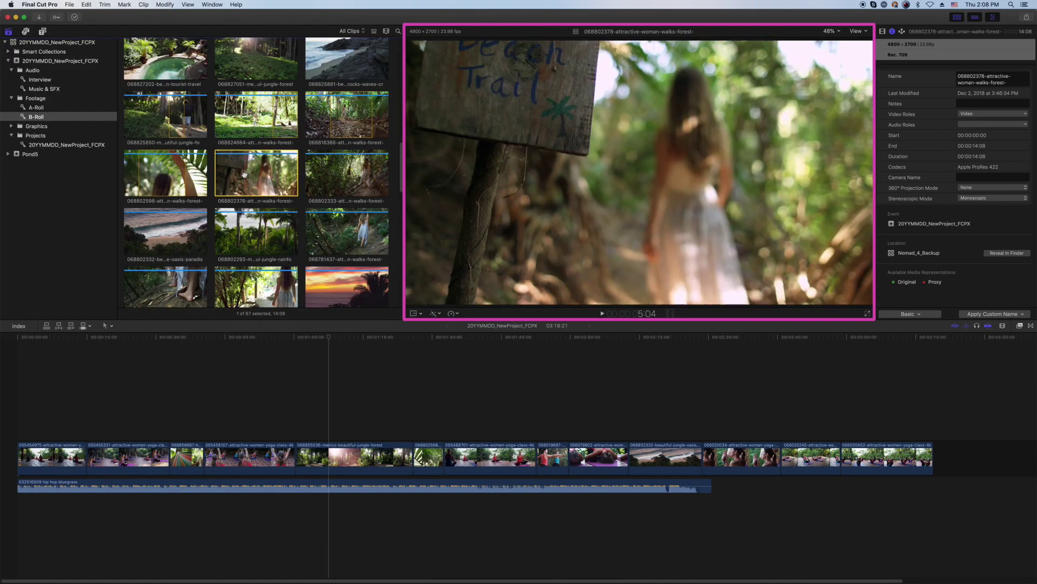
click(322, 337)
key(space)
key(space)
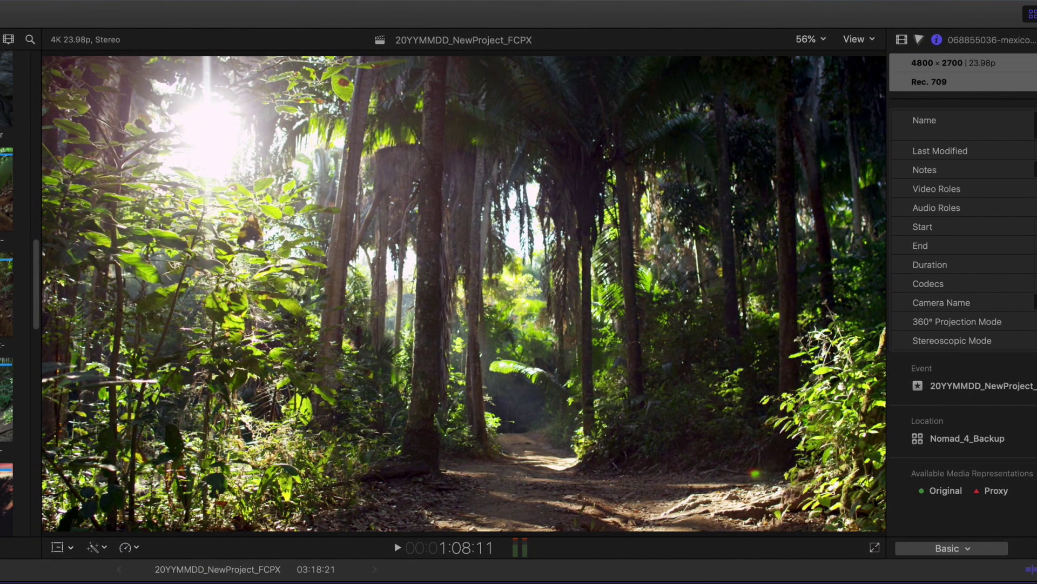
click(811, 39)
click(818, 99)
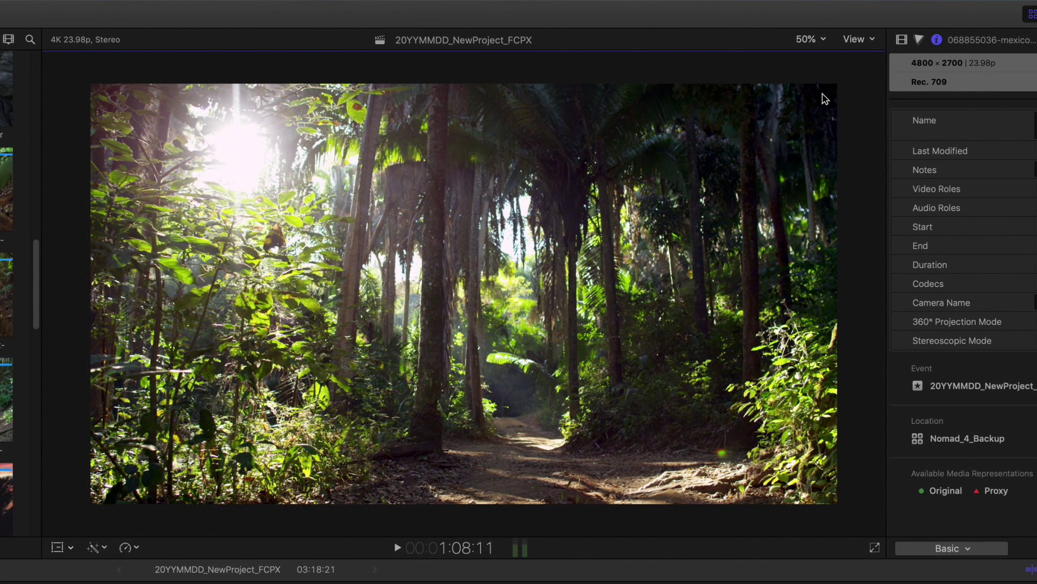
click(811, 39)
click(814, 51)
click(856, 38)
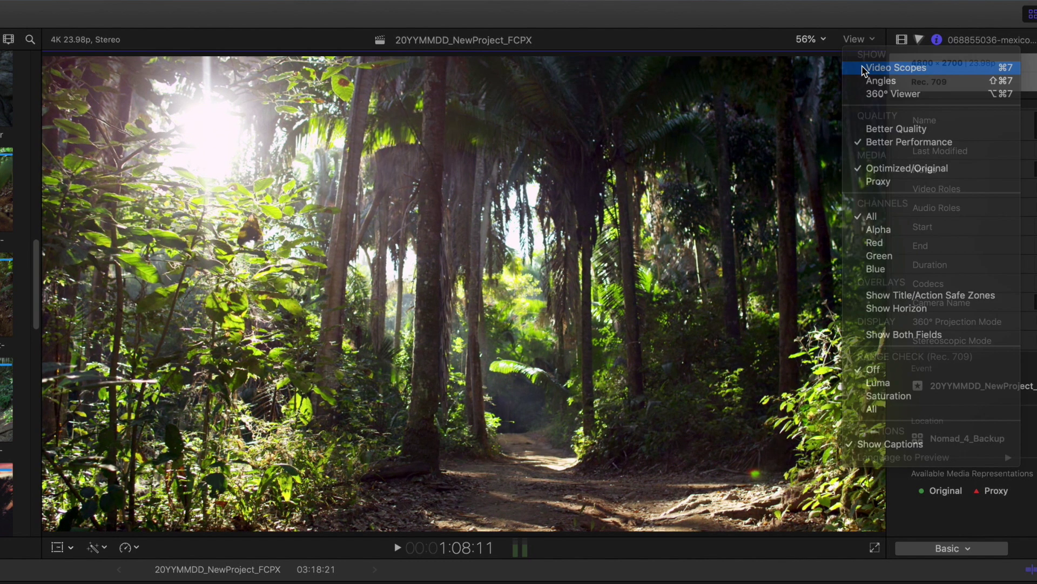
click(863, 69)
click(859, 39)
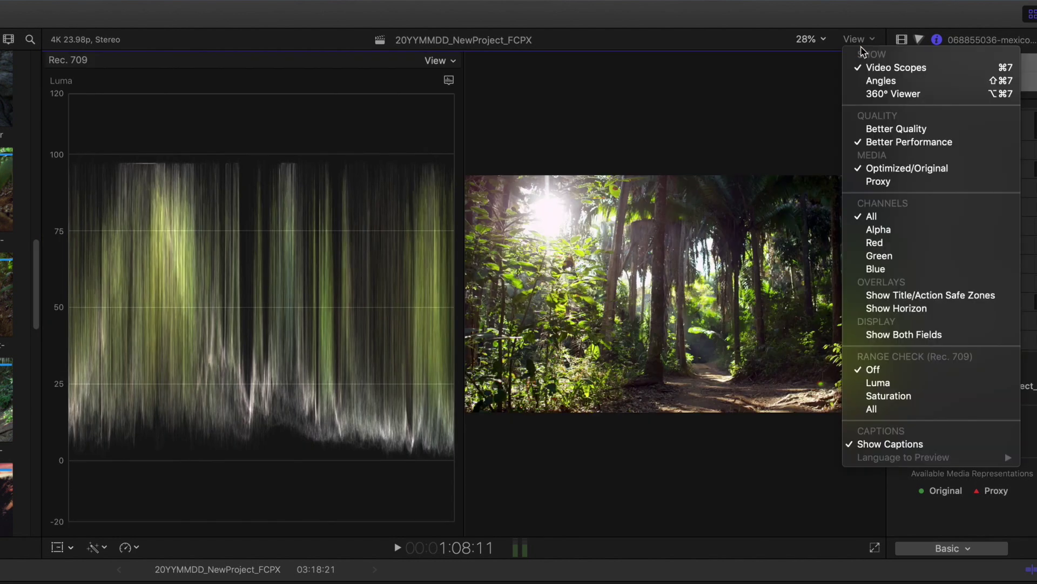
click(887, 295)
click(859, 39)
click(870, 67)
click(859, 39)
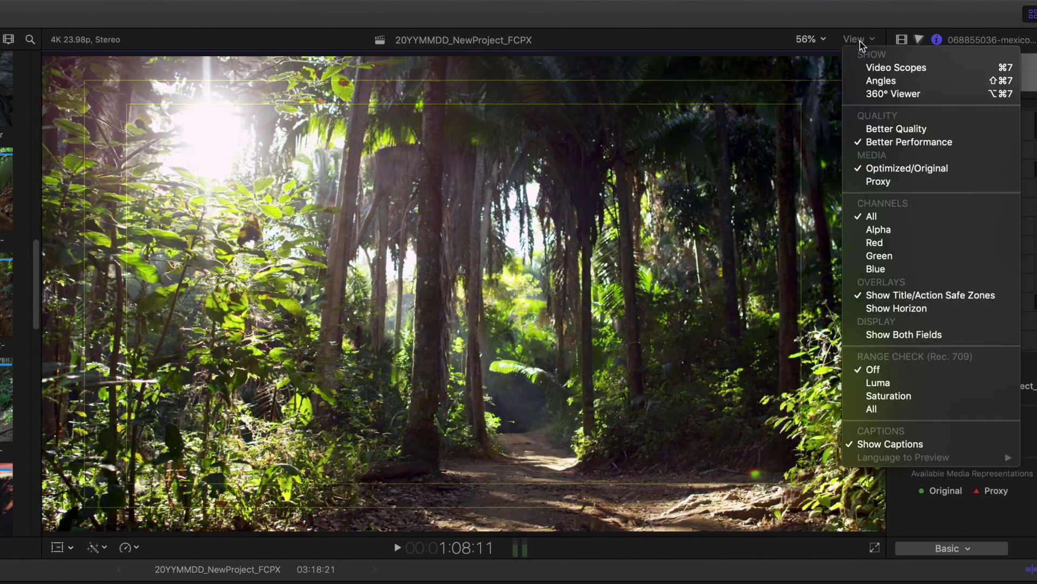
click(880, 295)
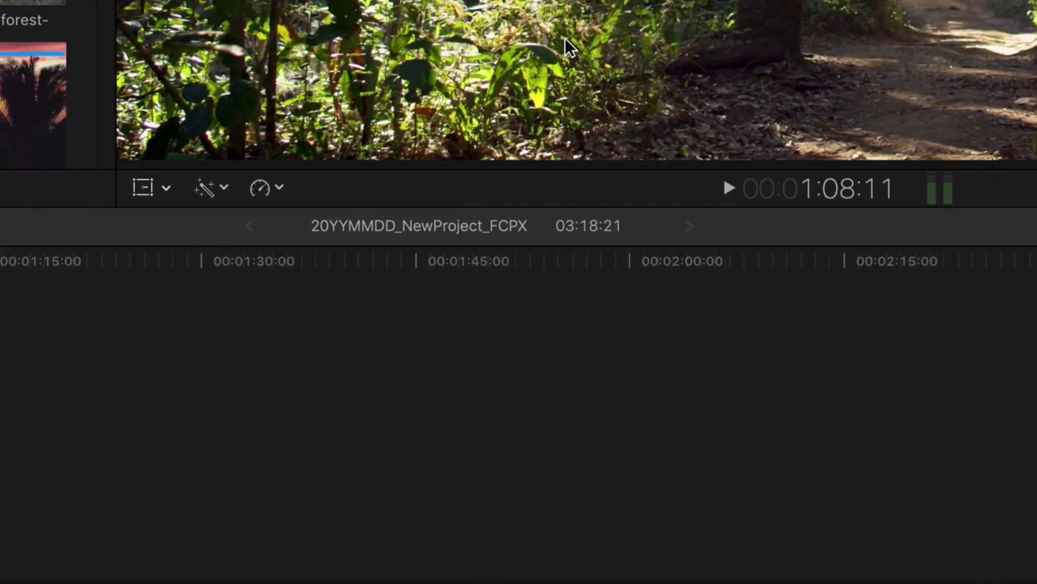
click(71, 548)
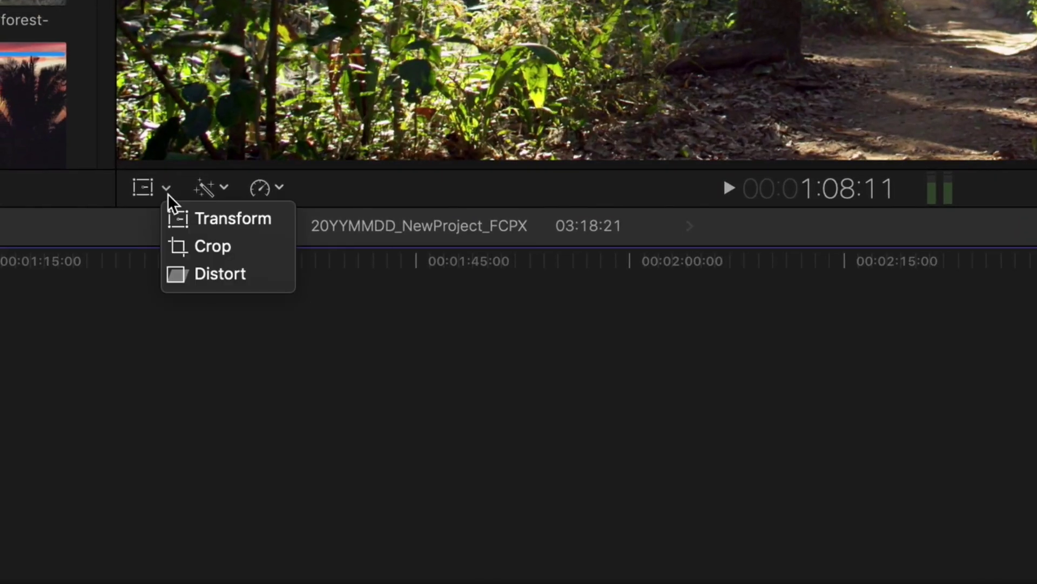
Step: Look through the Transform, Enhancements and Retime pop-up menus beneath the viewer
click(168, 193)
click(225, 188)
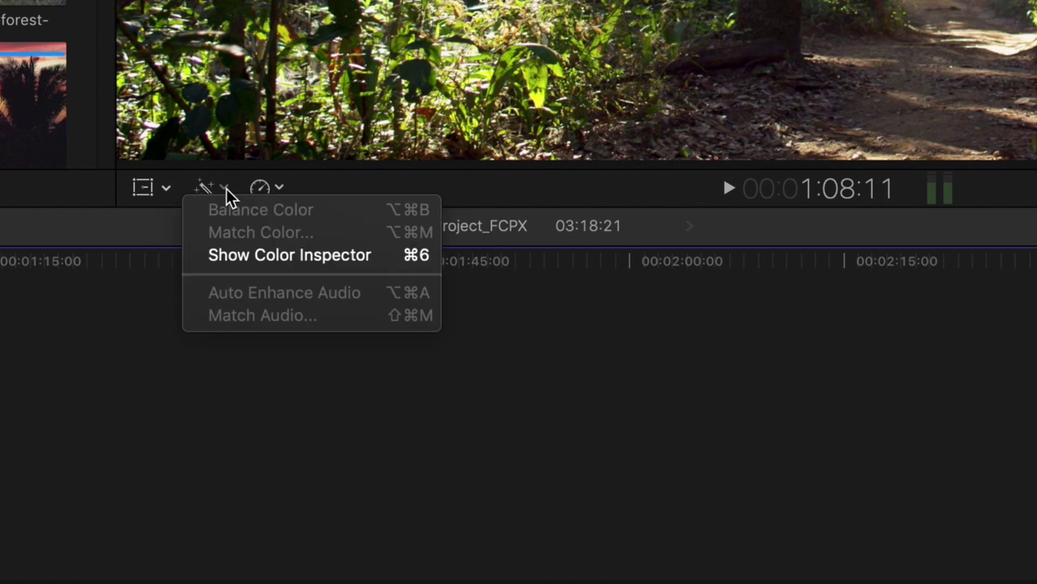
click(278, 188)
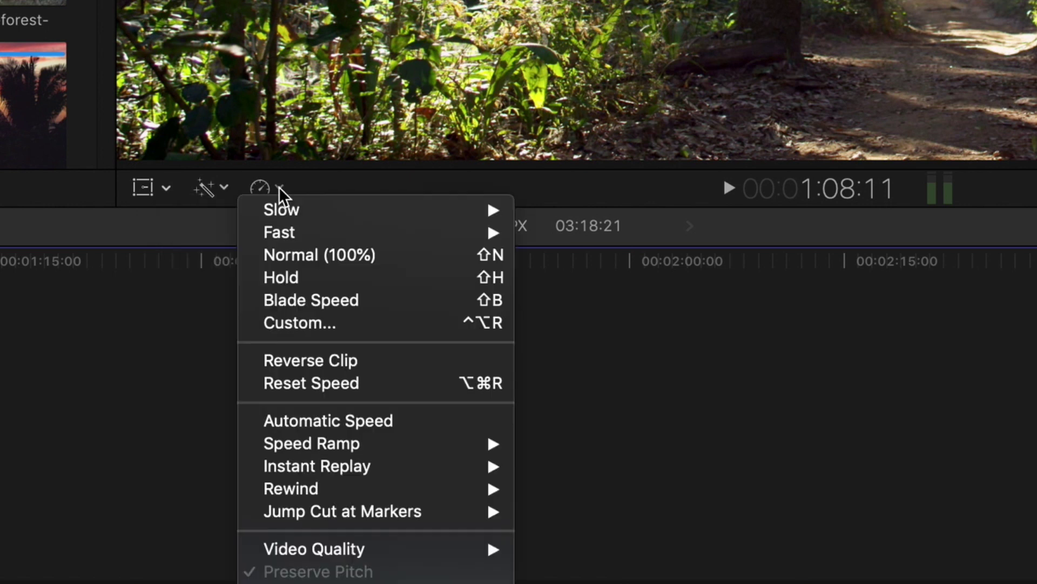
click(279, 186)
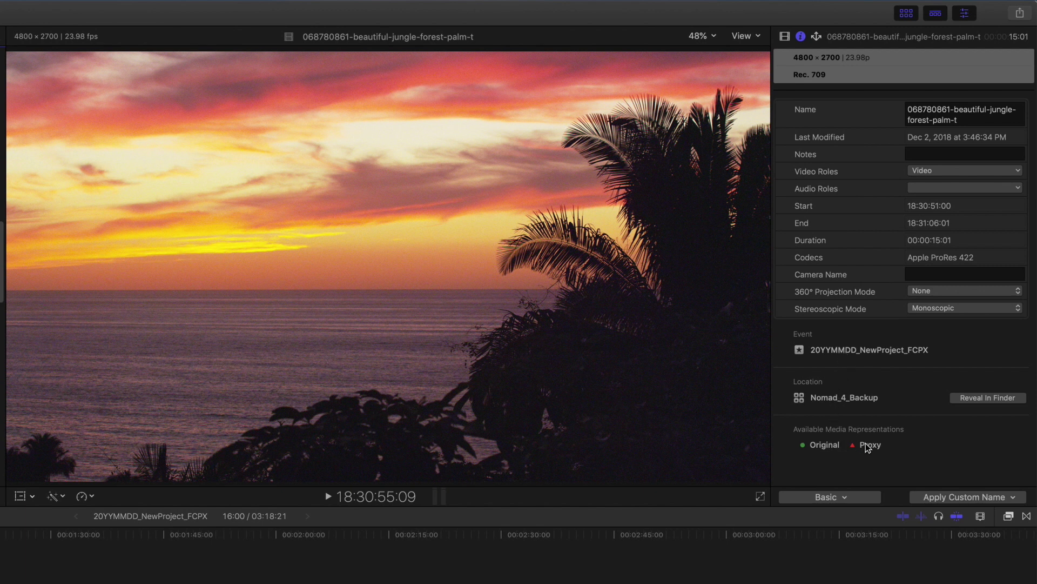
Step: Park the playhead near 2:19 in the timeline ruler to show the project again
click(419, 535)
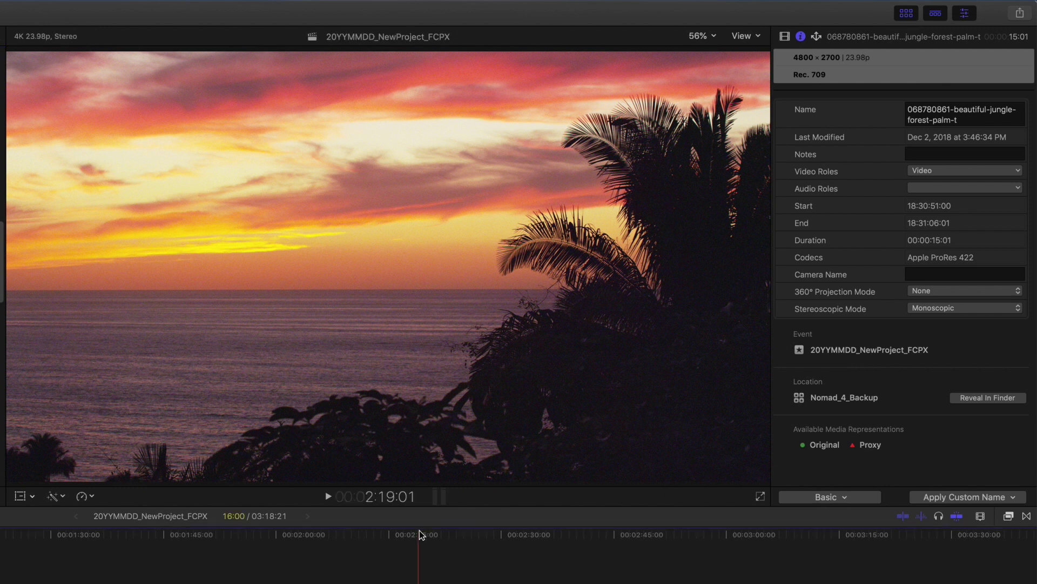
Step: Set Master saturation to -100% and preview, then show the browser and hide the inspector
click(802, 37)
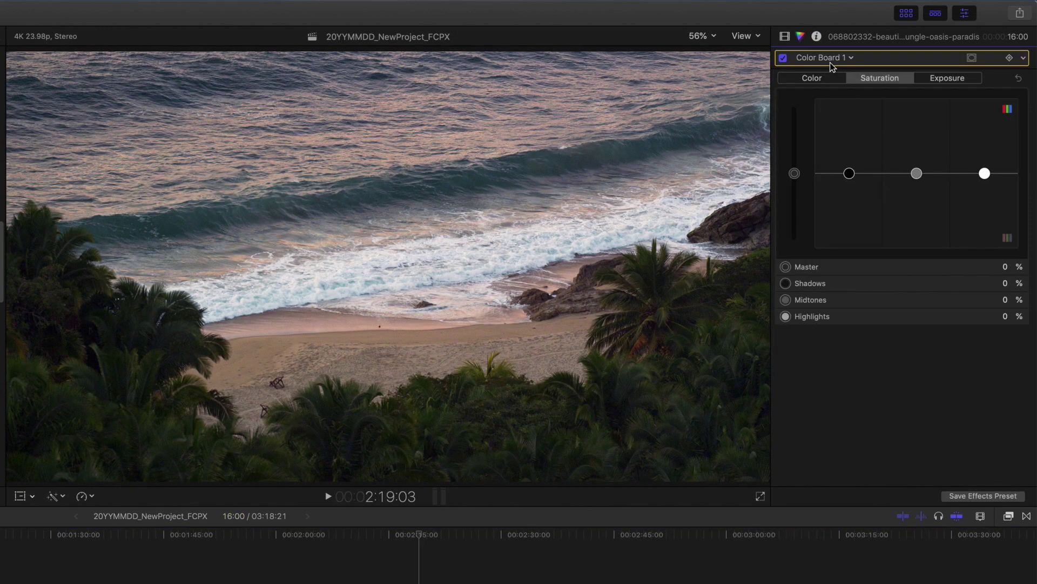
drag(795, 174, 795, 264)
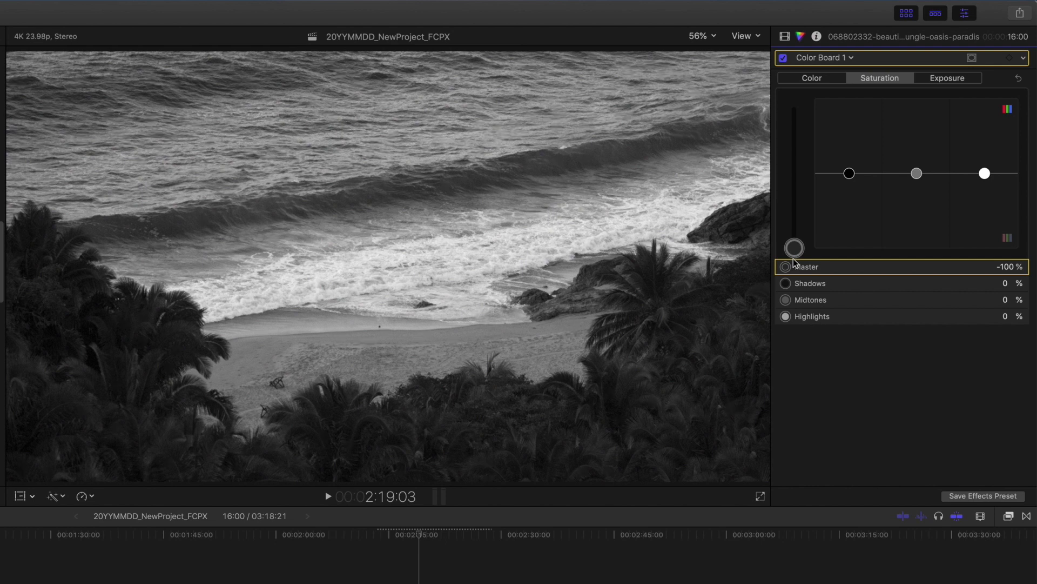
key(space)
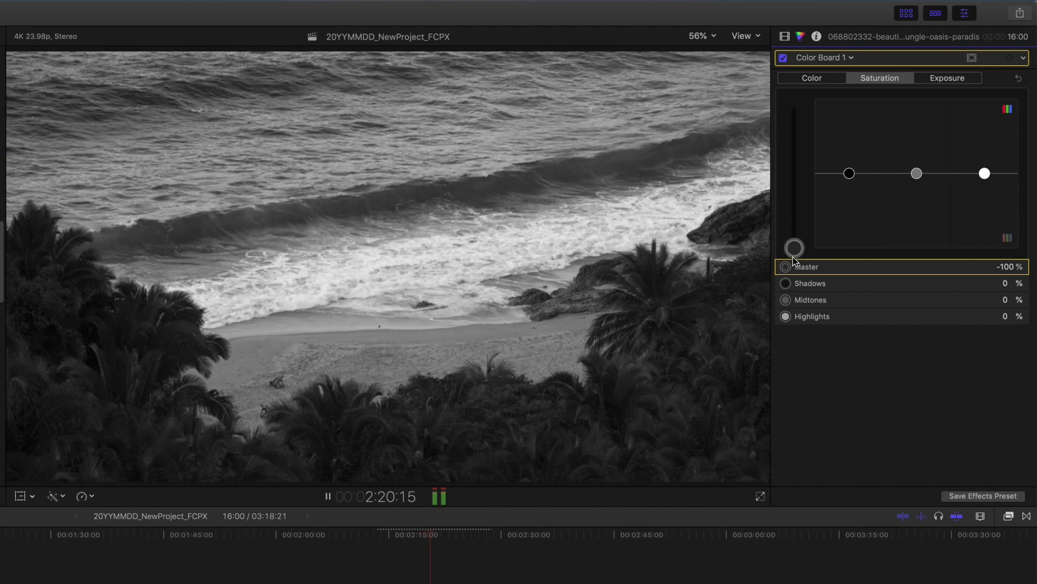
key(space)
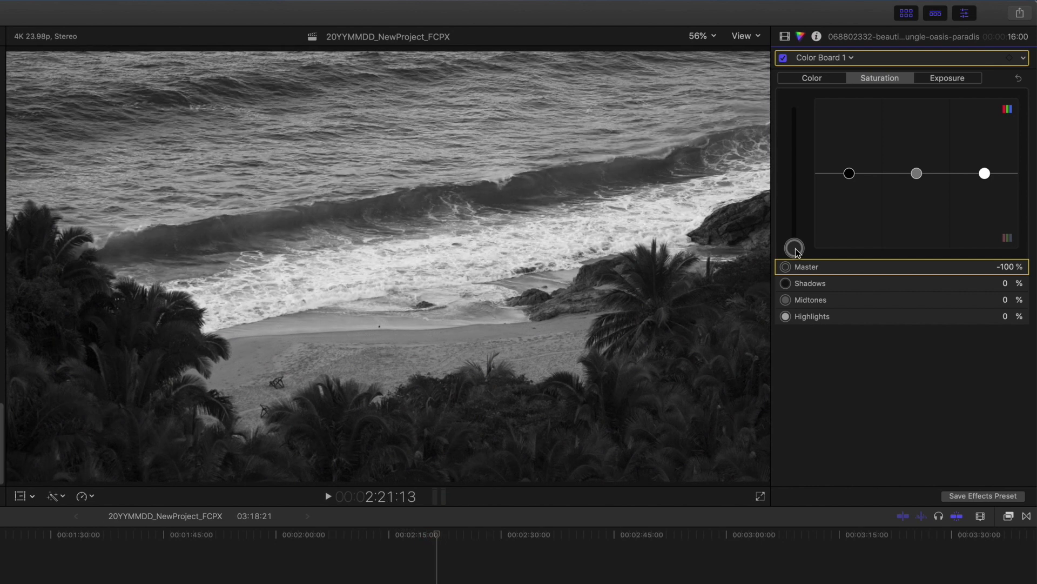
click(906, 14)
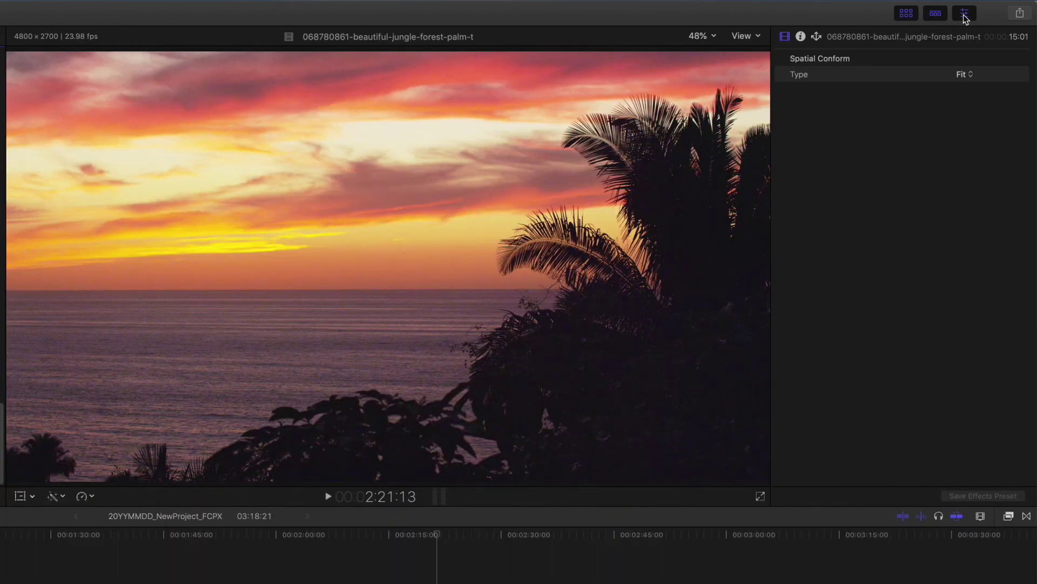
click(965, 15)
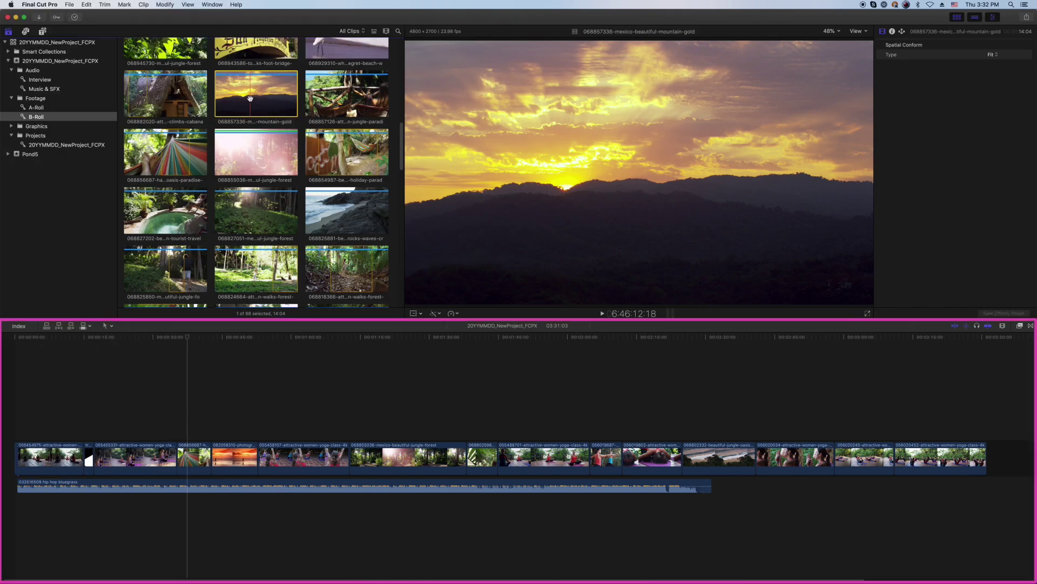
Step: Connect the mountain-gold clip at the timeline start and lift the jungle-forest clip above the storyline
drag(250, 98, 39, 420)
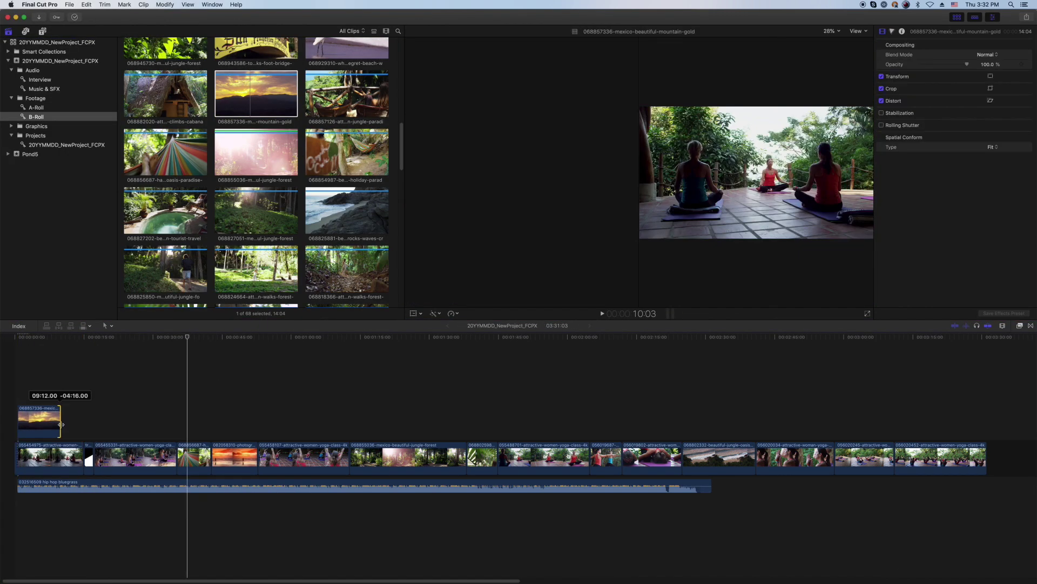
drag(391, 456, 103, 424)
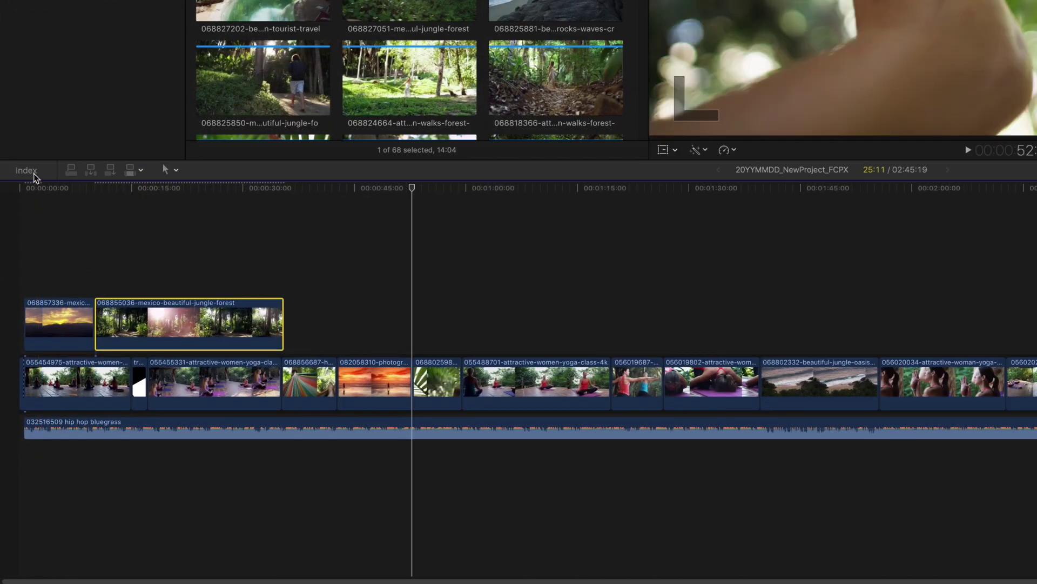
Step: Show the timeline Index and add clip 068854987 via Connect, Insert and Append, reaching 3:18:13
click(32, 177)
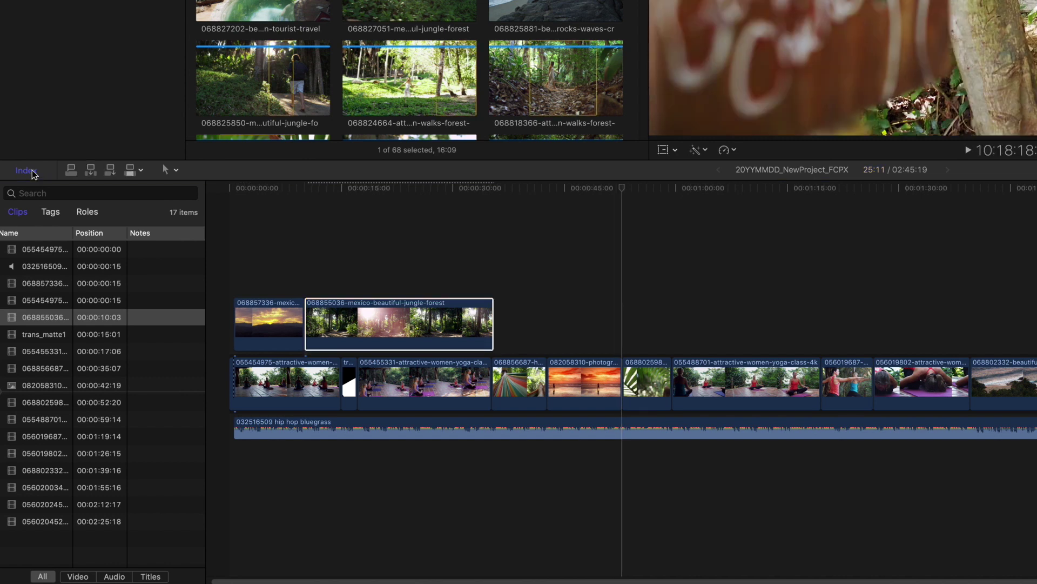
click(71, 169)
click(91, 170)
click(112, 171)
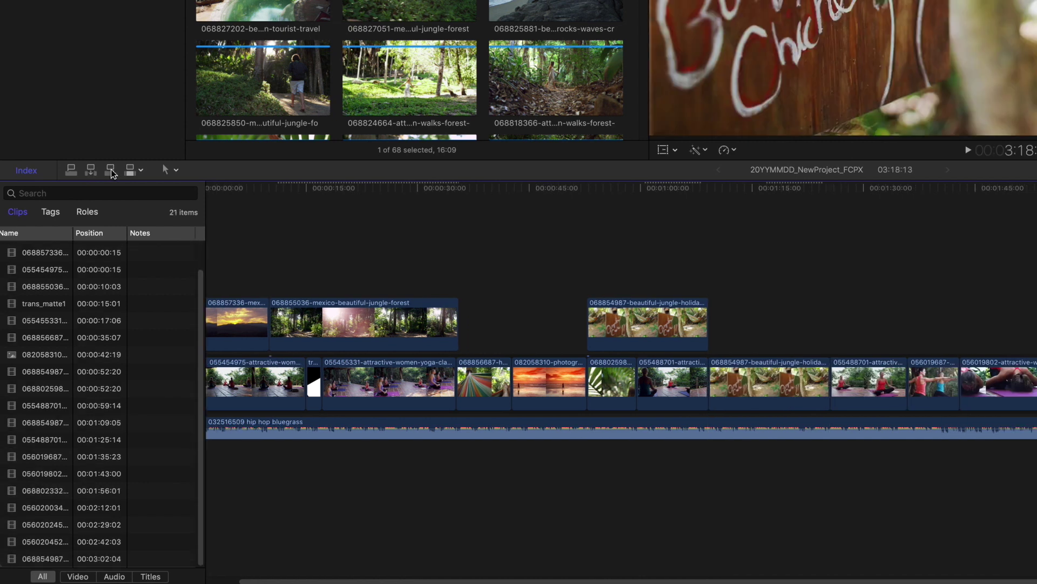
click(174, 170)
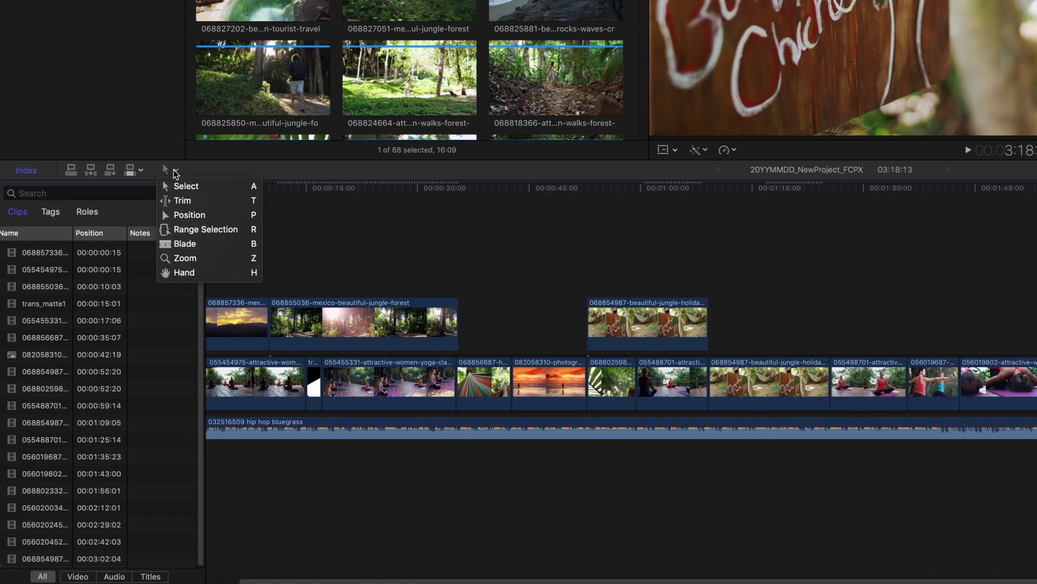
click(174, 172)
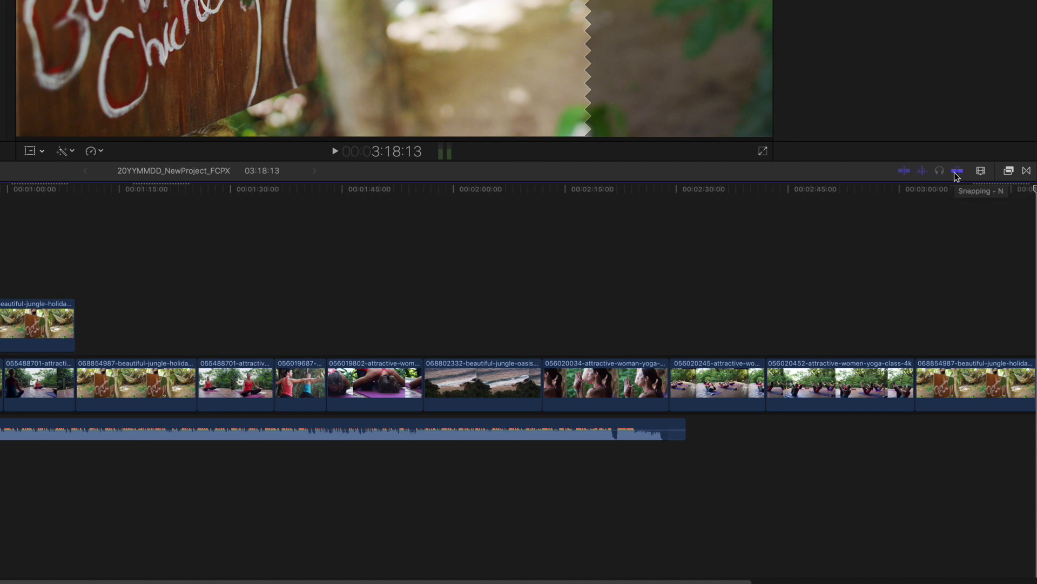
Step: Drag the Clip Appearance zoom and clip height sliders right to enlarge the timeline clips
click(981, 170)
drag(947, 200, 959, 200)
drag(915, 257, 938, 257)
click(1008, 170)
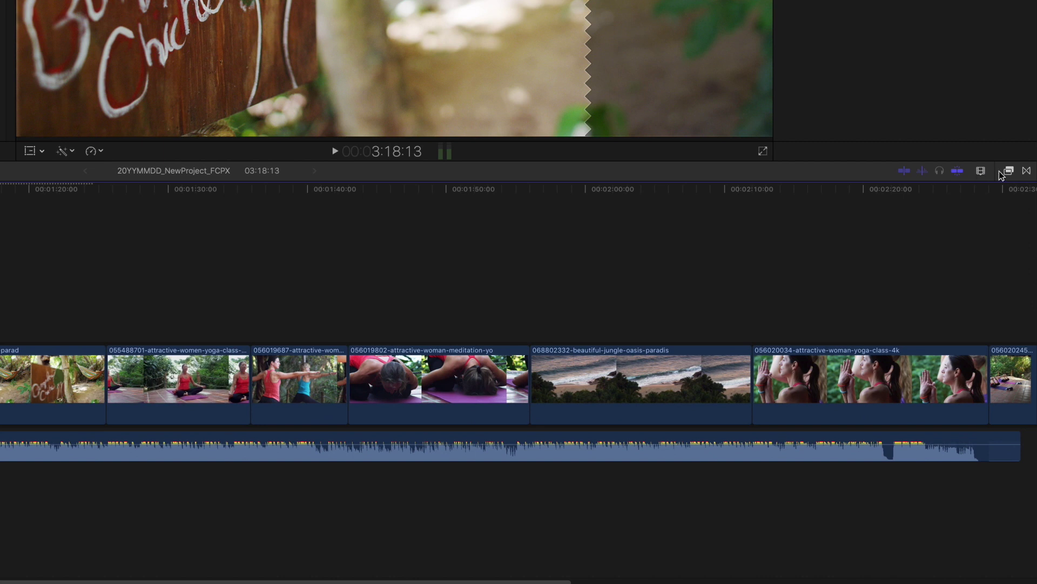
Step: Toggle the Effects browser on and off, then bring up the Transitions browser
click(1008, 171)
click(1008, 170)
click(1027, 170)
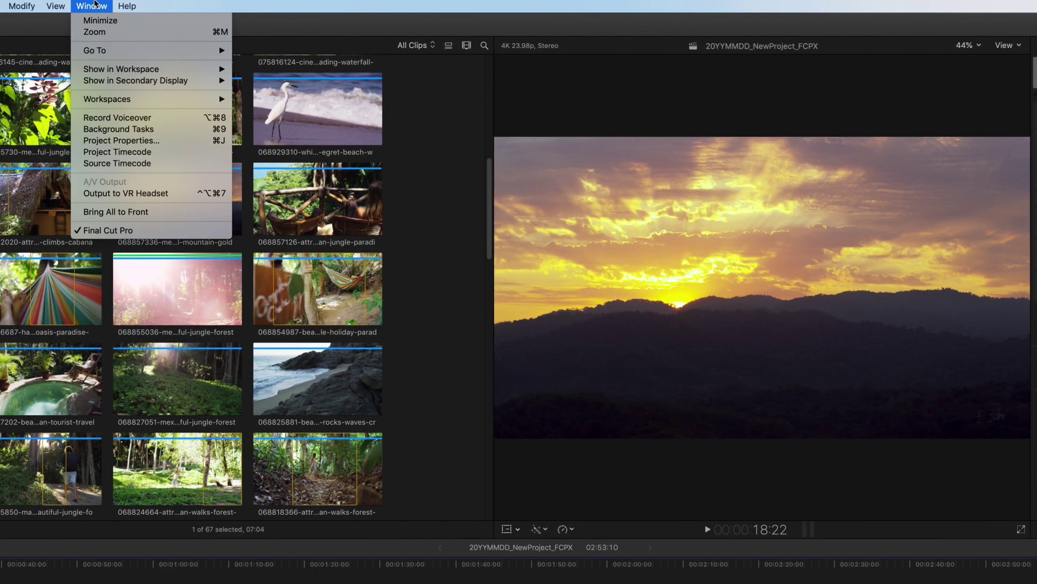
Step: Show the event viewer beside the browser and save this layout as a new workspace
mouse_move(131, 73)
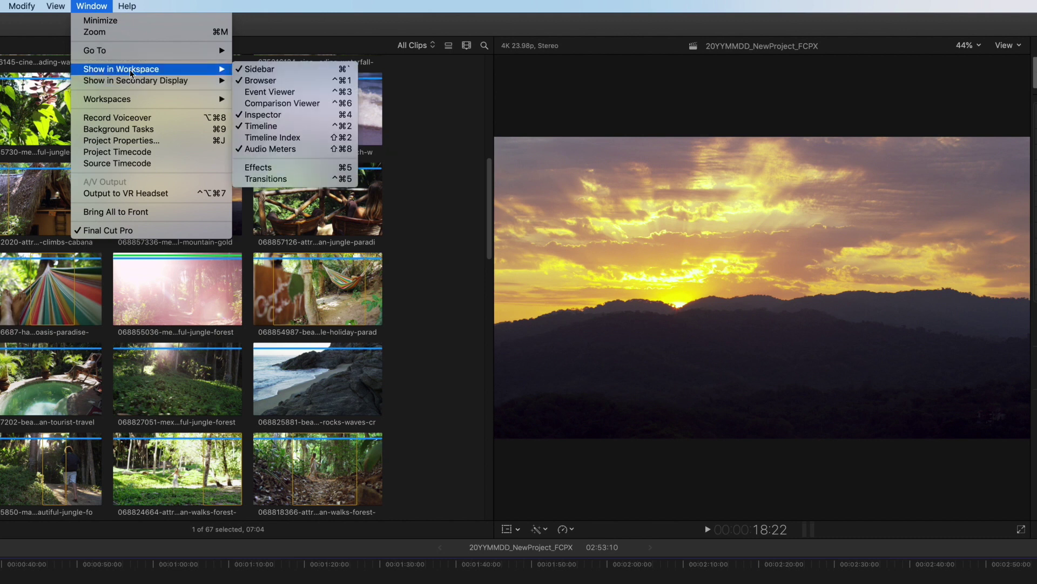
click(261, 92)
click(91, 6)
mouse_move(114, 98)
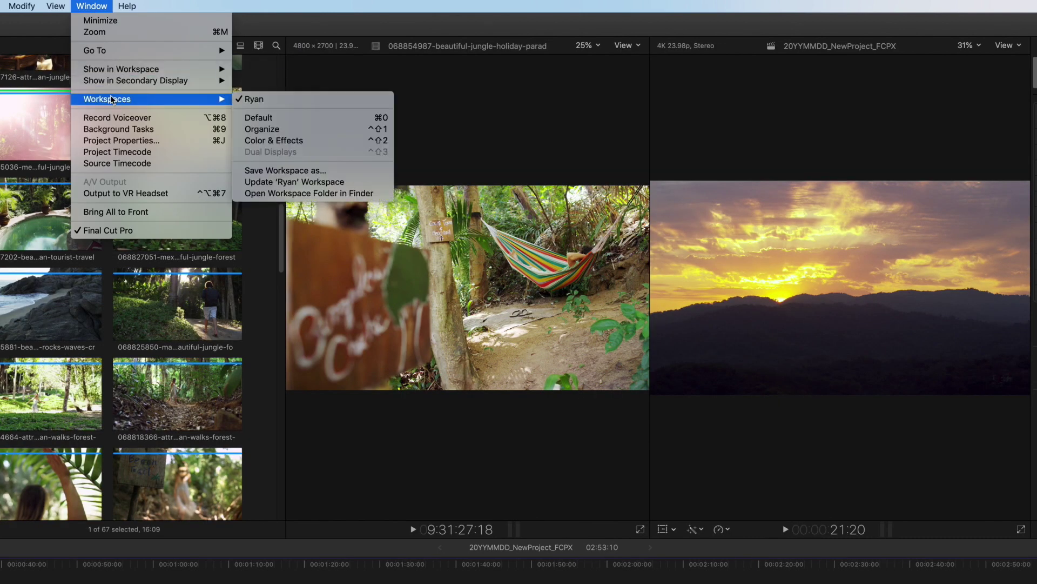
click(285, 170)
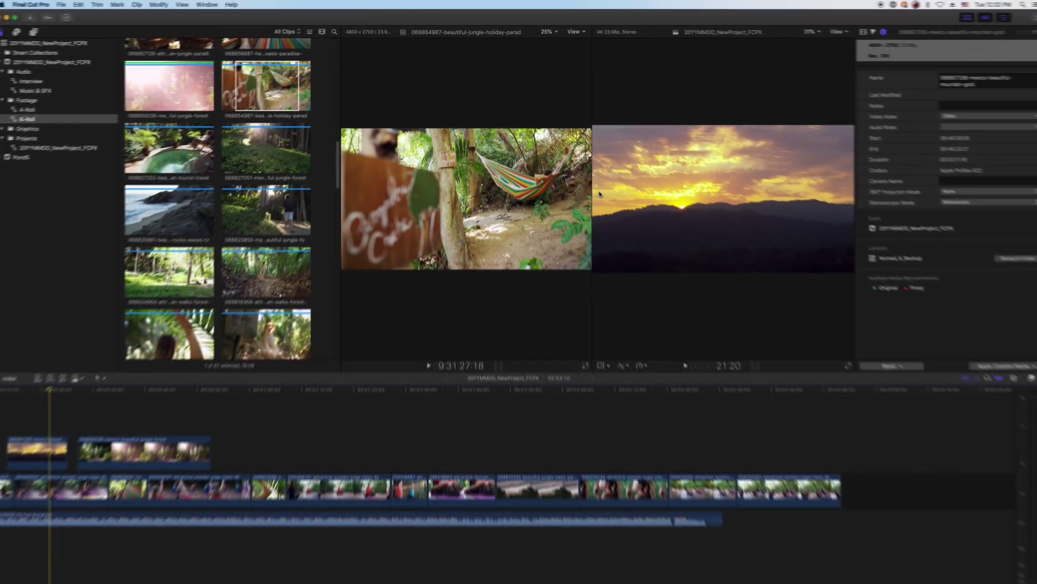
Step: Switch to the Color & Effects workspace to display the video scopes
click(212, 4)
mouse_move(270, 69)
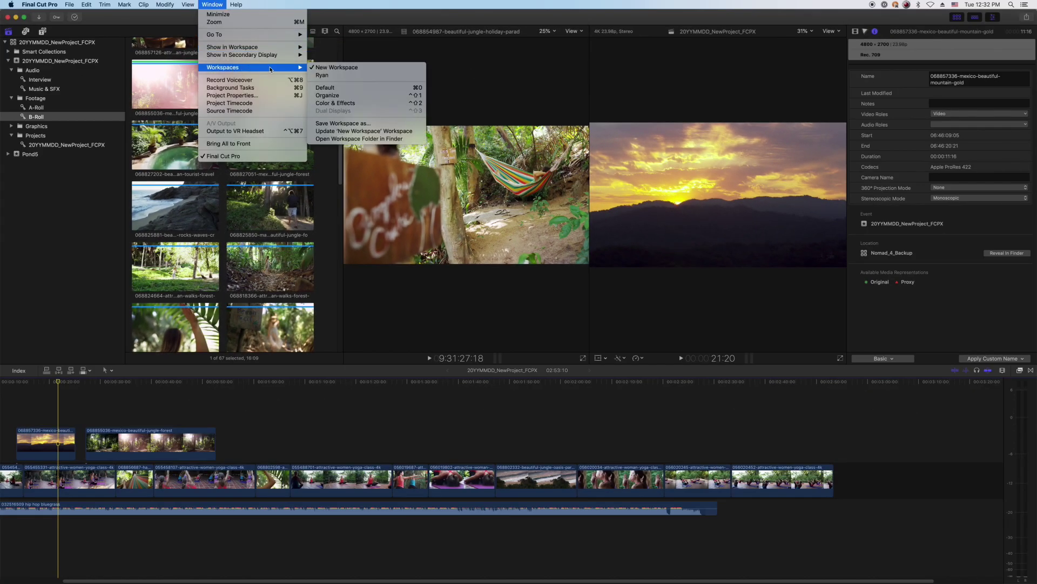
click(331, 103)
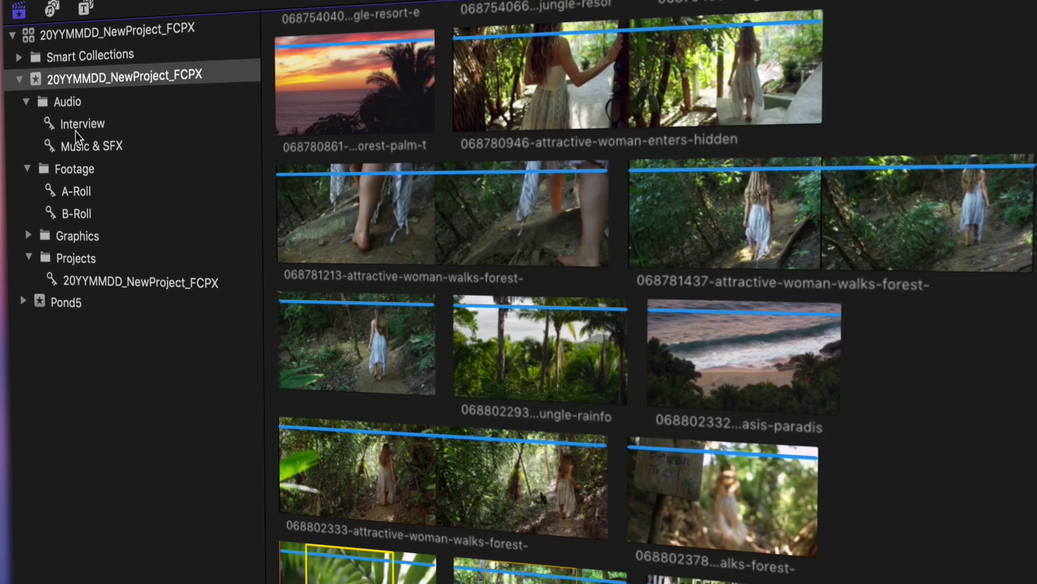
Step: Browse Music & SFX and B-Roll, then place the crowd clip and clip 011788265 at the timeline start
click(81, 146)
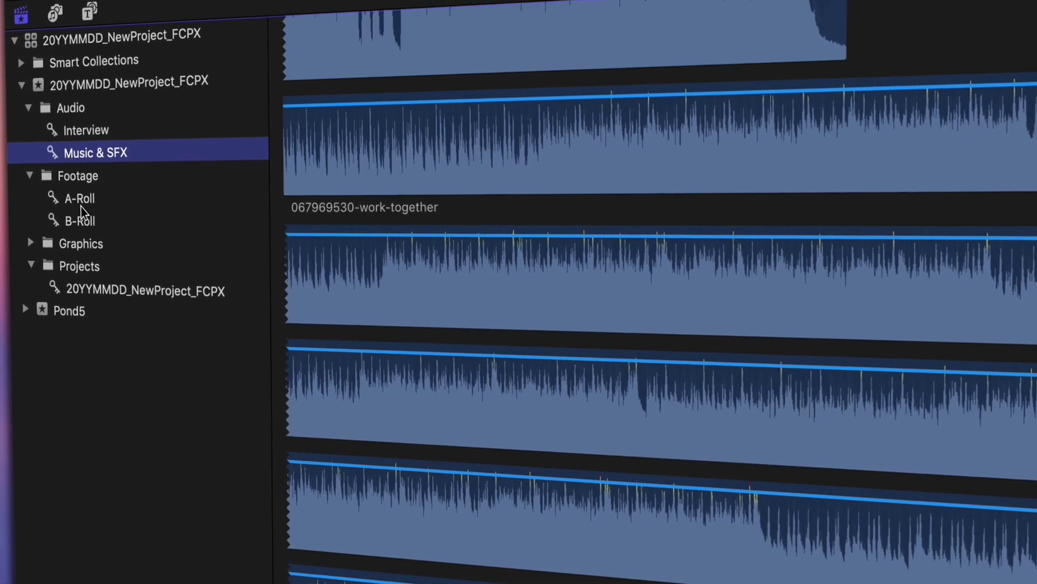
click(81, 218)
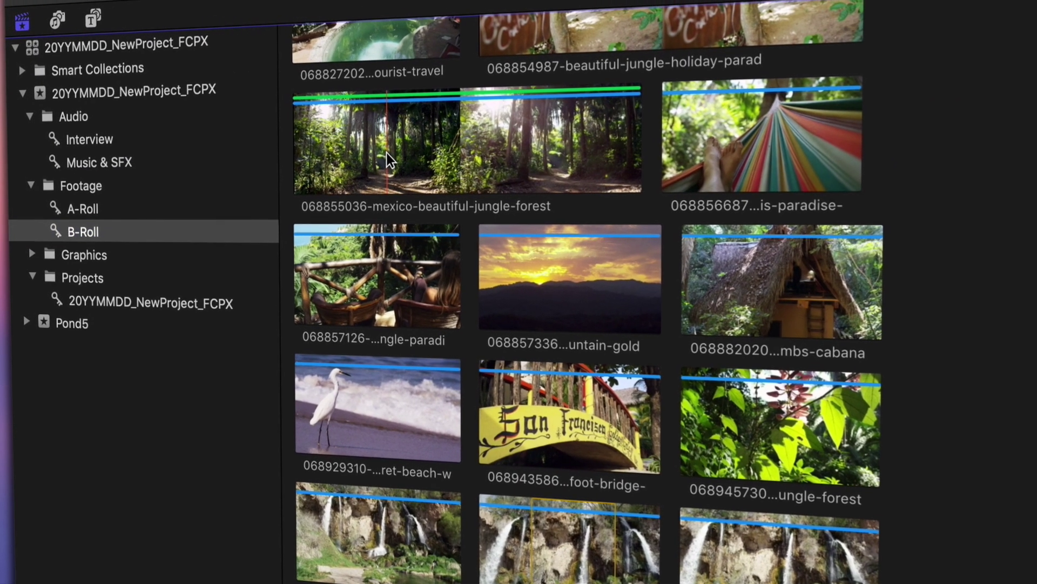
drag(711, 125, 809, 160)
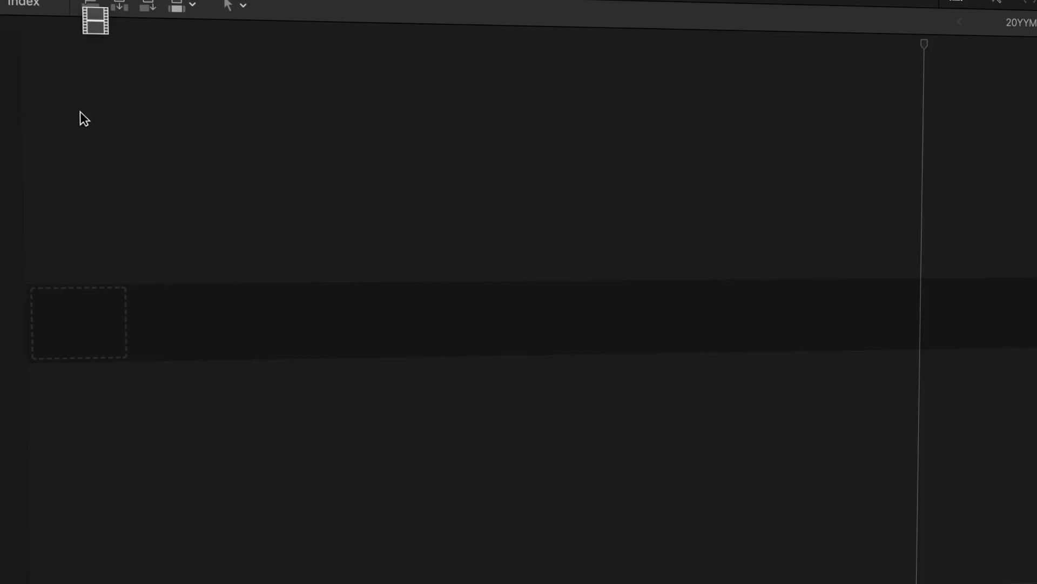
drag(79, 116, 27, 324)
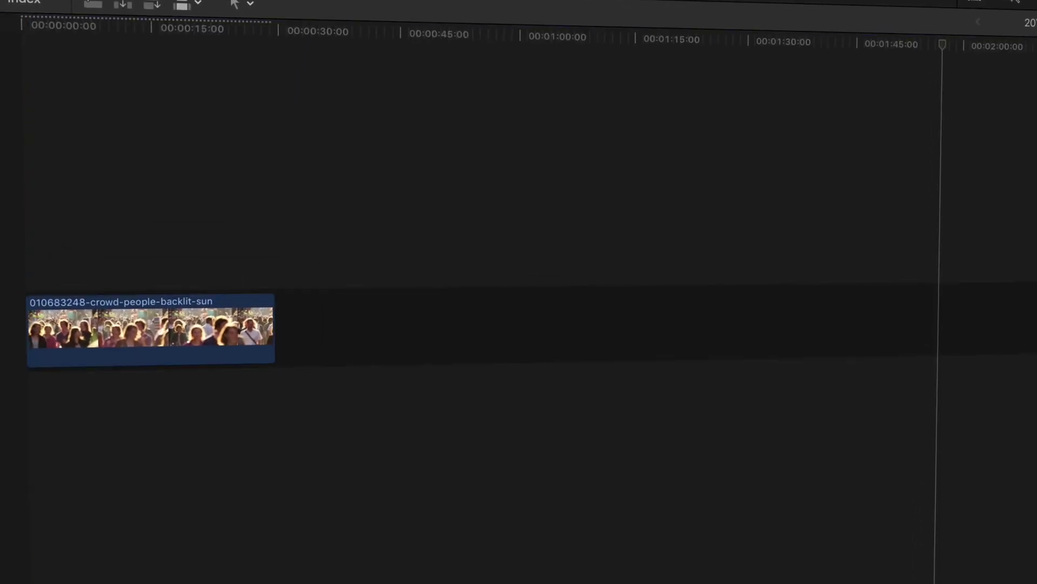
drag(379, 5, 312, 352)
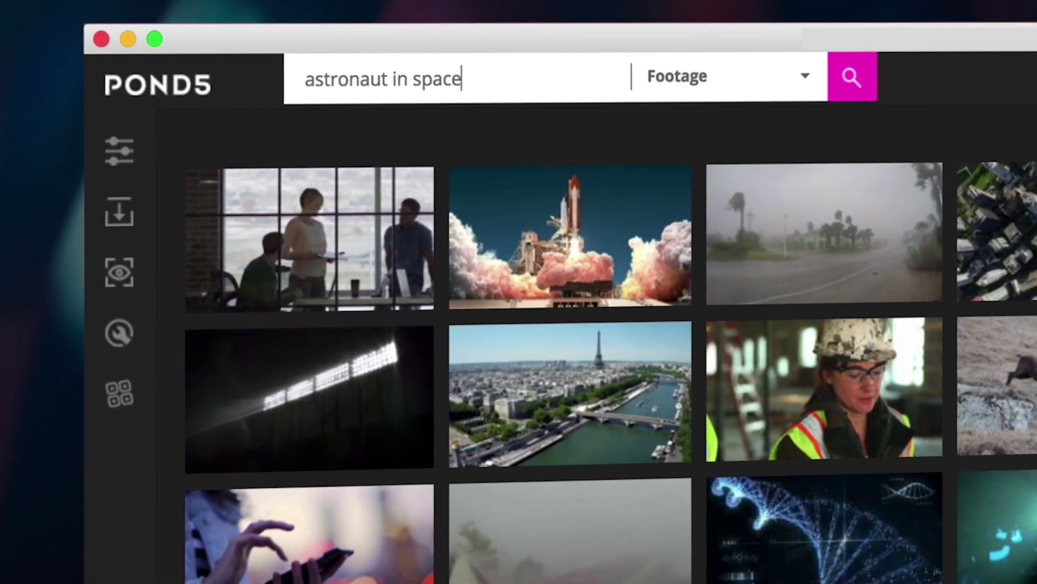
Step: Find 4K, 29.97 fps astronaut footage, then add the clip to the timeline with the Contrast effect
key(Return)
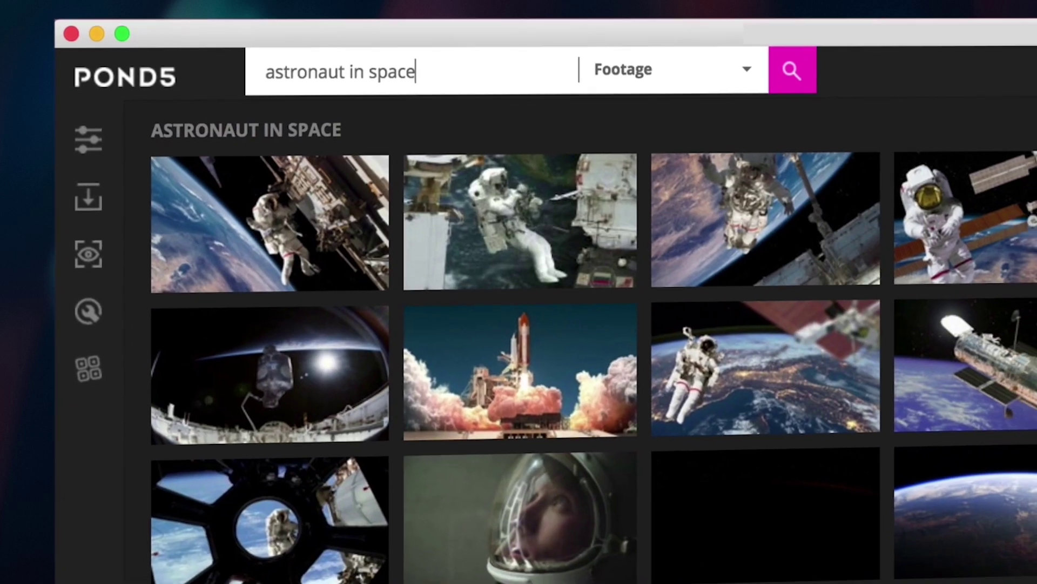
click(104, 144)
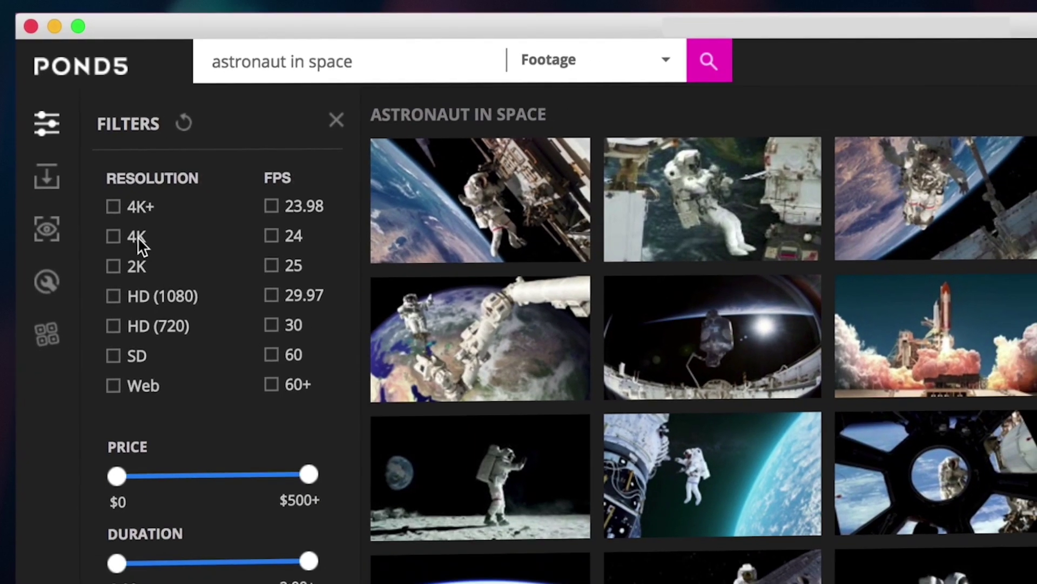
click(137, 236)
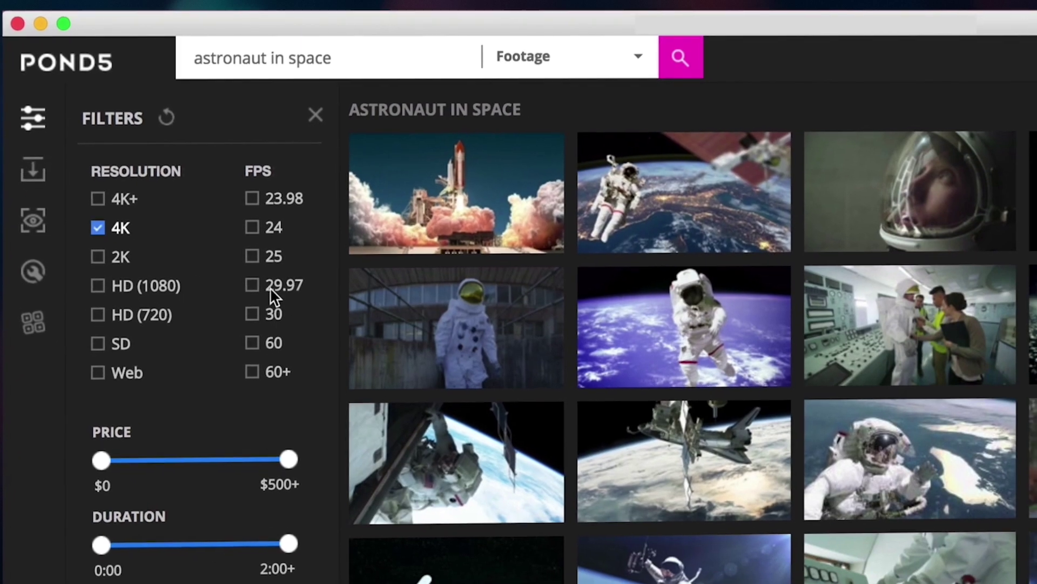
click(289, 295)
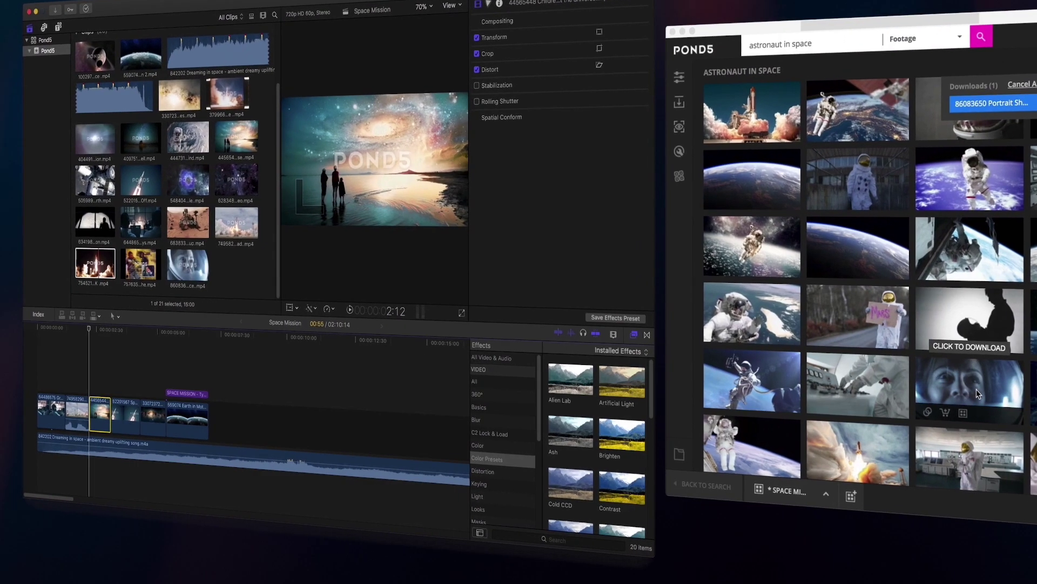
drag(183, 266, 141, 397)
drag(660, 488, 206, 434)
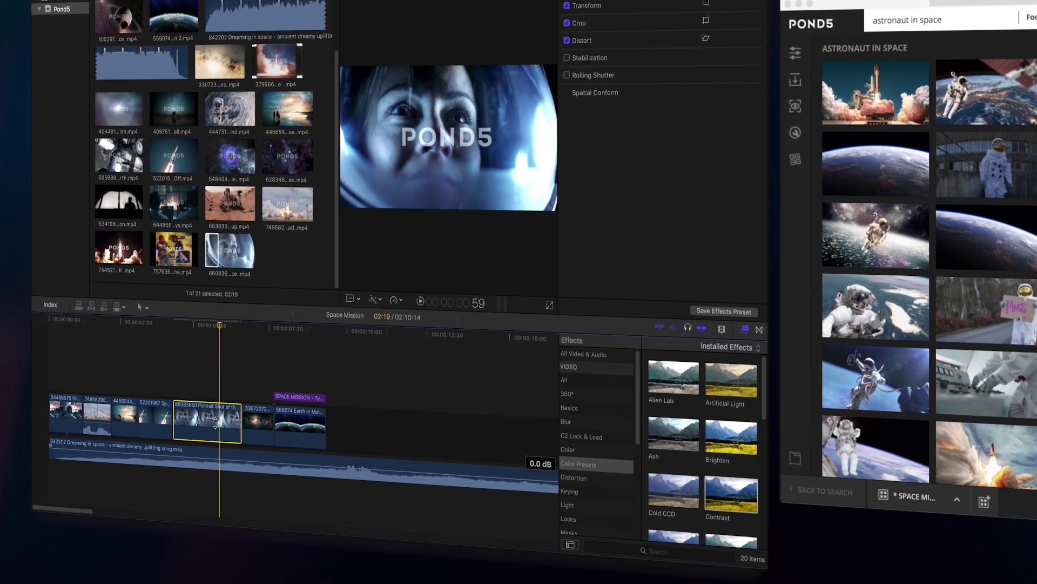